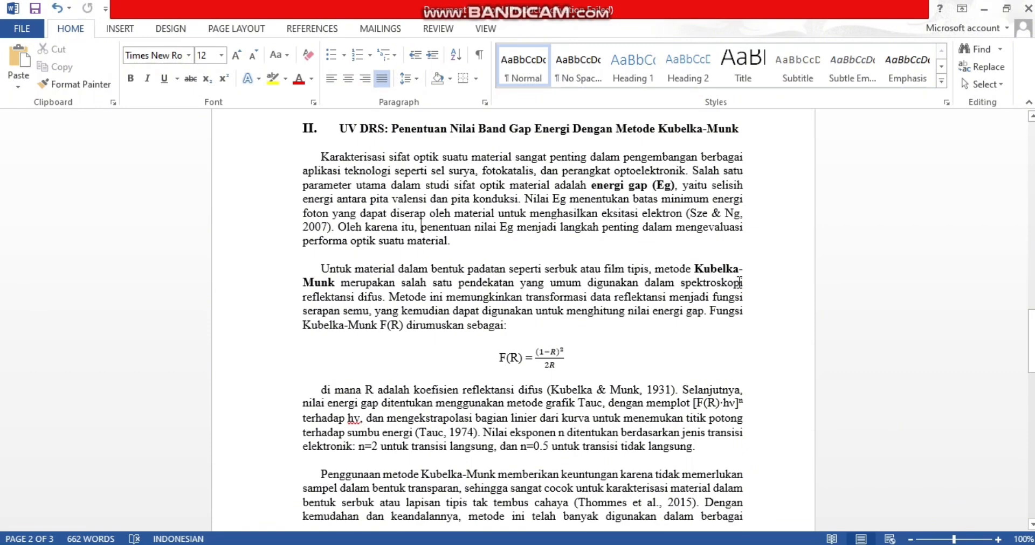
- Read the document's section on determining band gap energy with the Kubelka-Munk method, including the F(R) formula and the Tauc plot explanation
scroll(738, 282, down, 1)
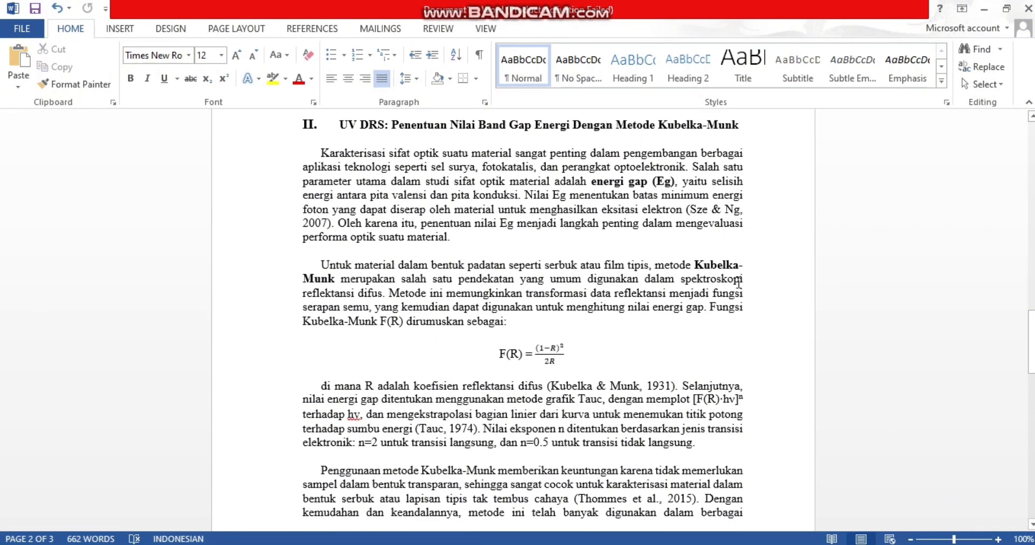
scroll(738, 282, down, 2)
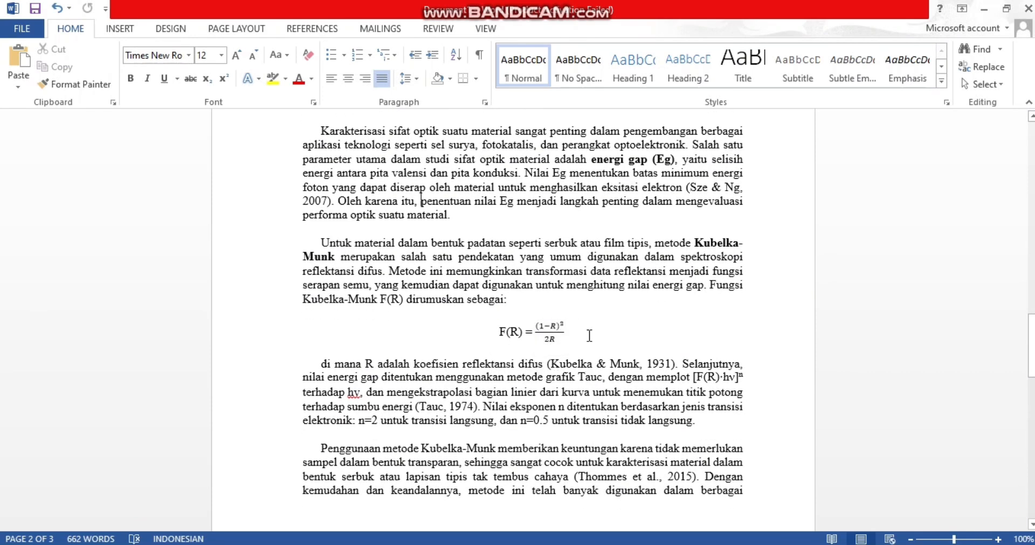
scroll(589, 335, down, 2)
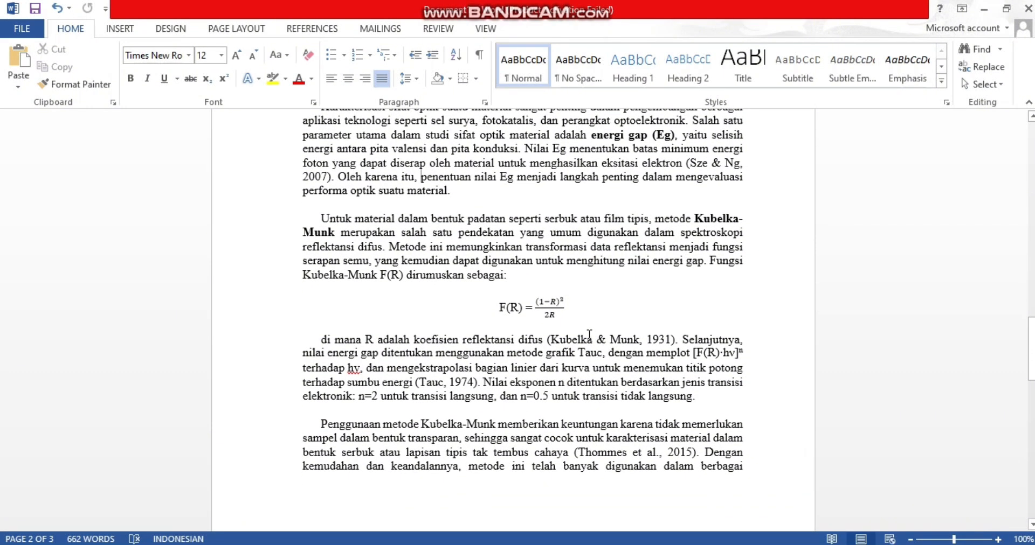
scroll(589, 335, down, 1)
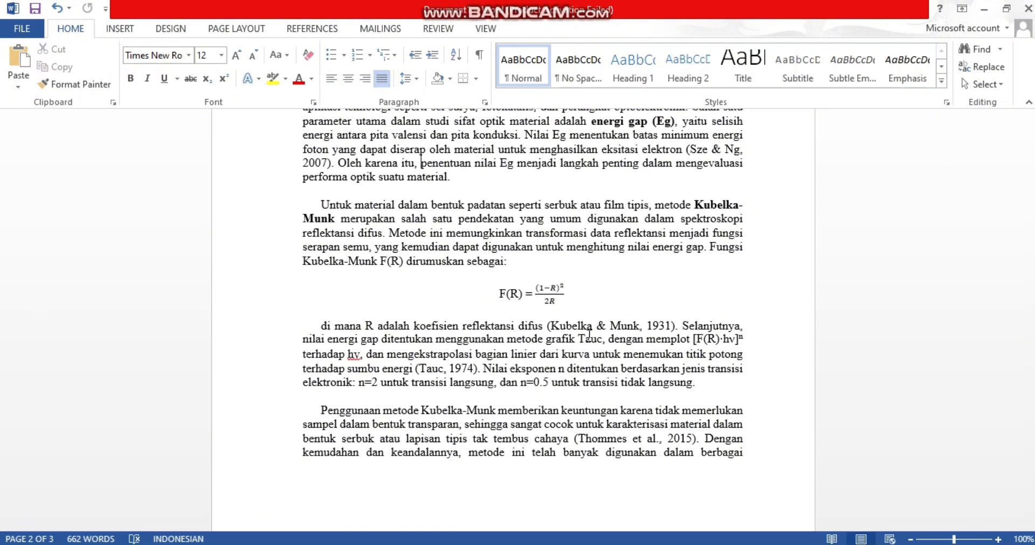
scroll(589, 334, down, 1)
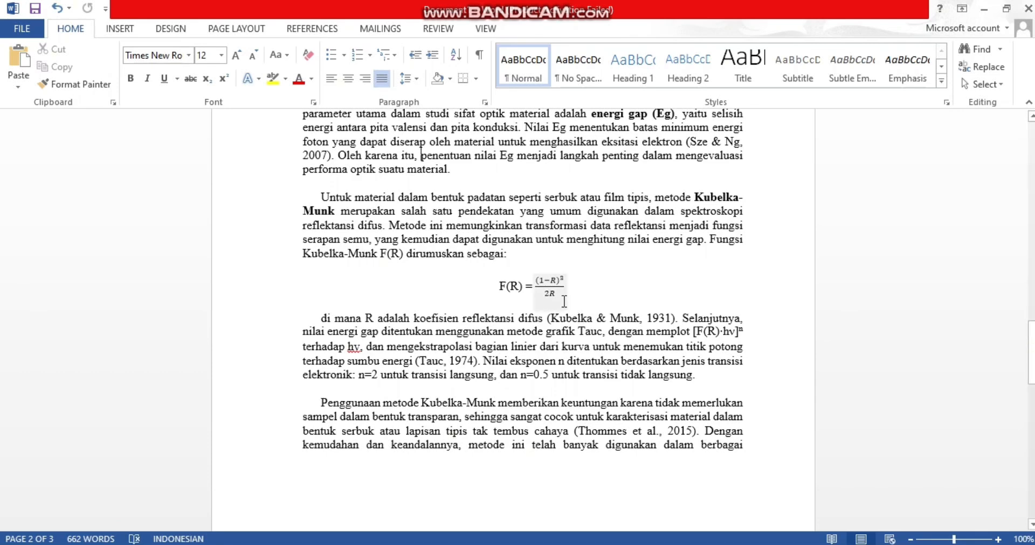
scroll(563, 302, down, 1)
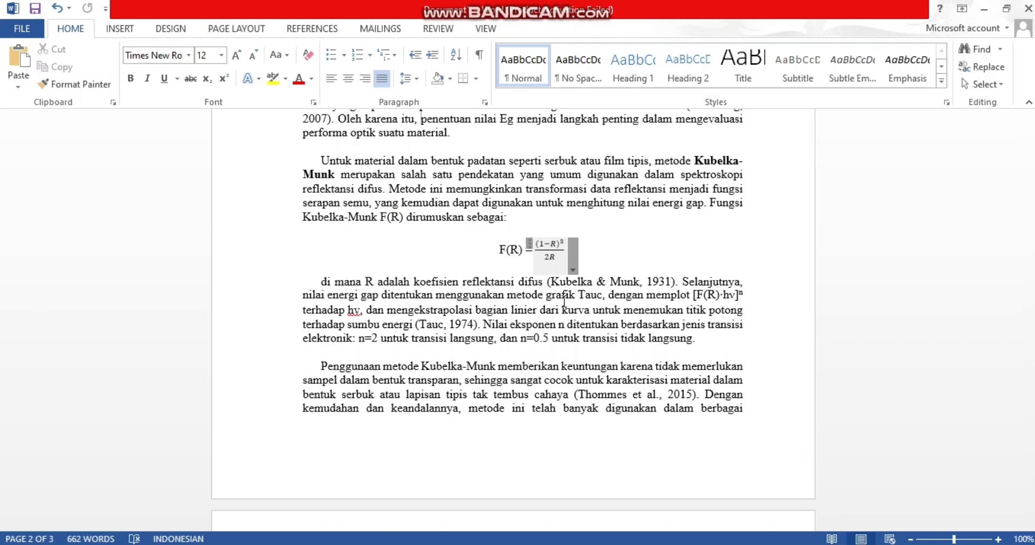
scroll(564, 301, down, 3)
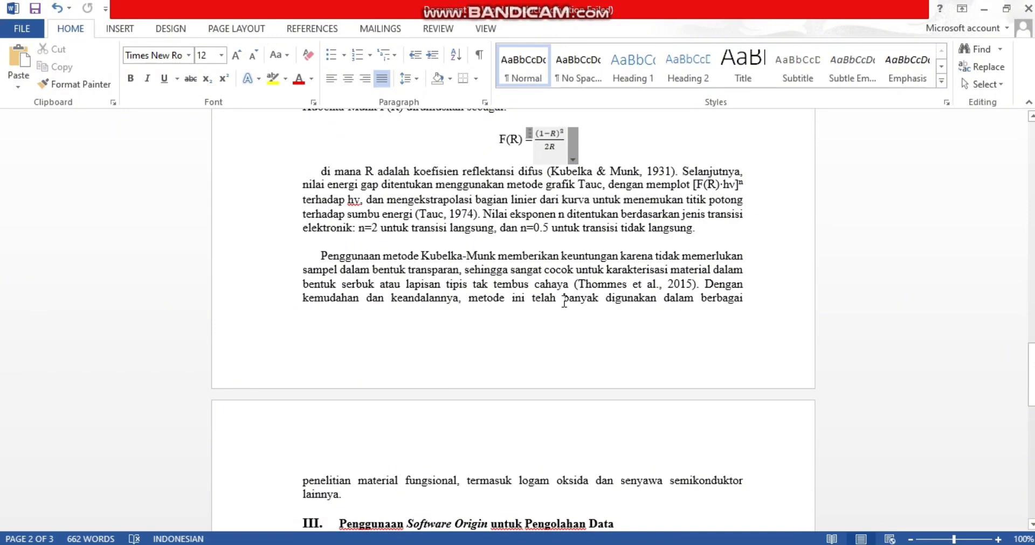
- Copy the wavelength and reflectance columns from the Excel sheet and paste them into the first two columns of Book1 in OriginPro
key(alt+Tab)
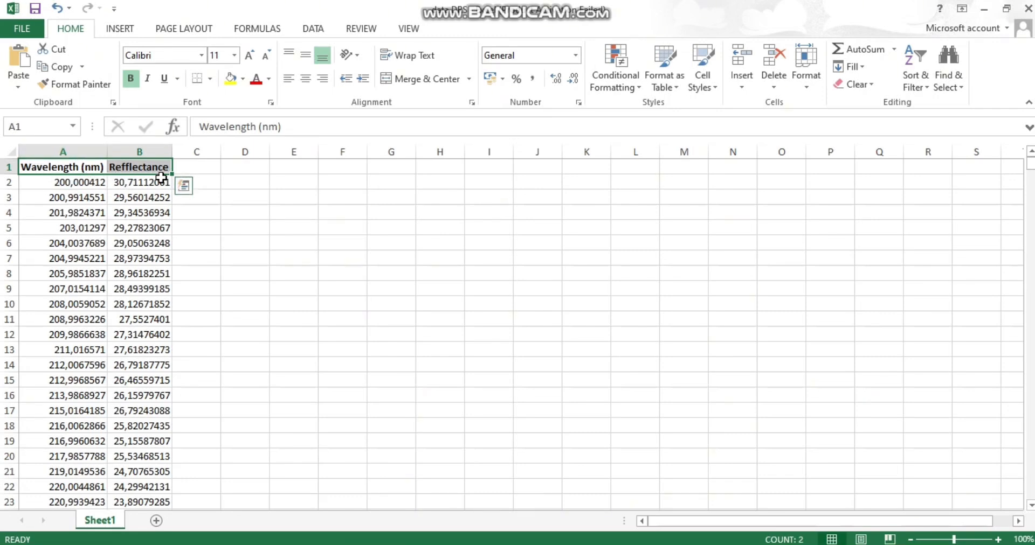
click(52, 155)
drag(52, 155, 127, 154)
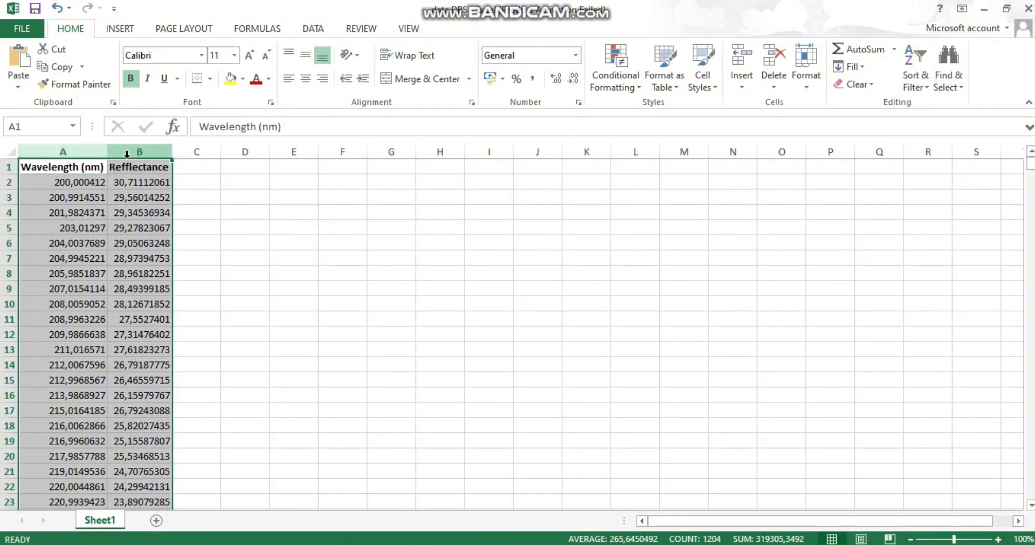
key(ctrl+c)
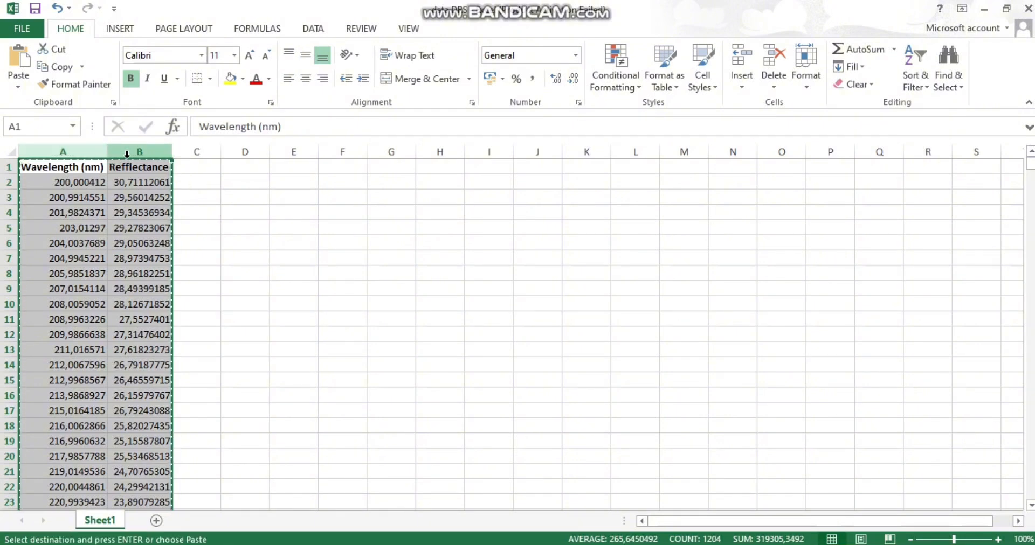
click(550, 544)
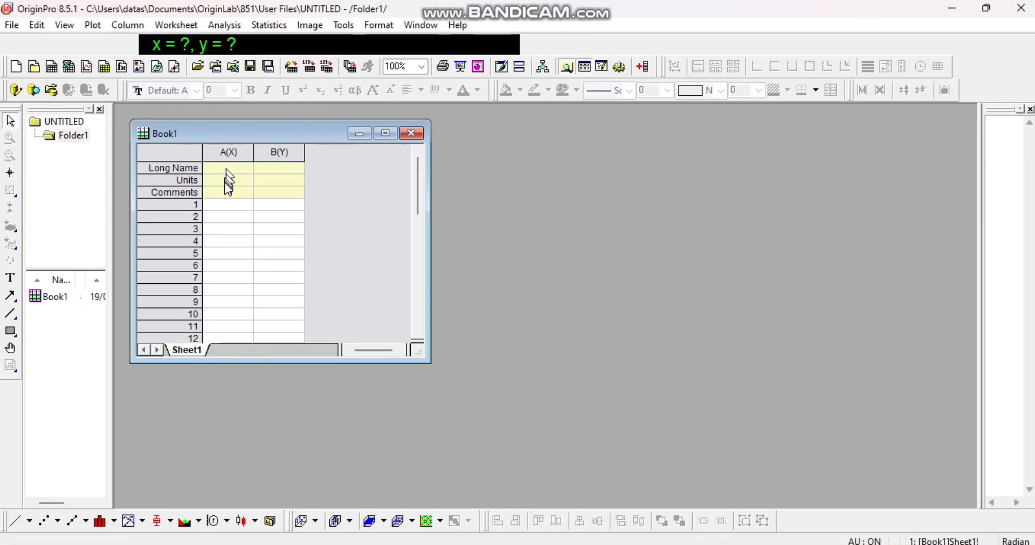
drag(229, 189, 274, 195)
key(ctrl+v)
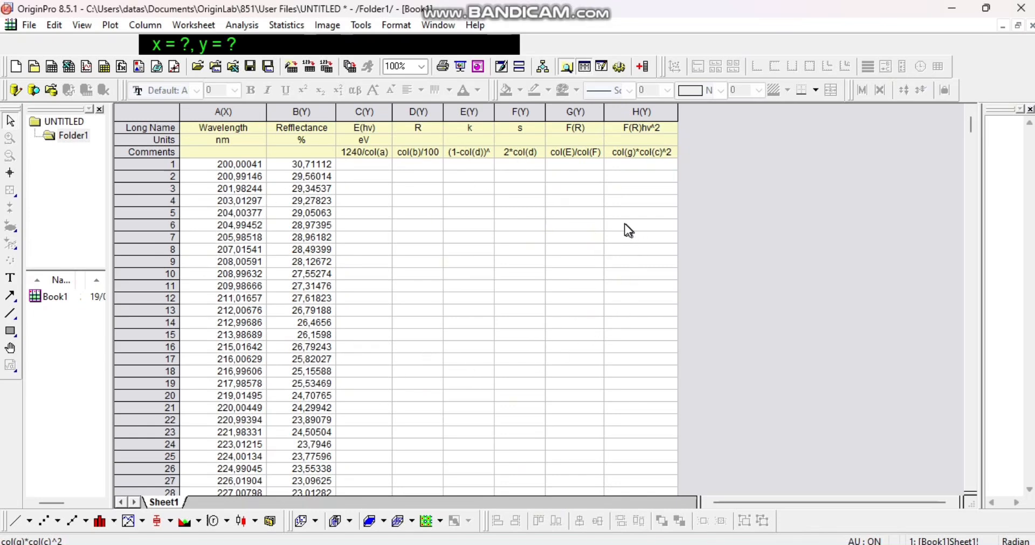
- Fill the E(hv) column C with values calculated by the formula 1240/col(a)
click(353, 111)
right_click(350, 112)
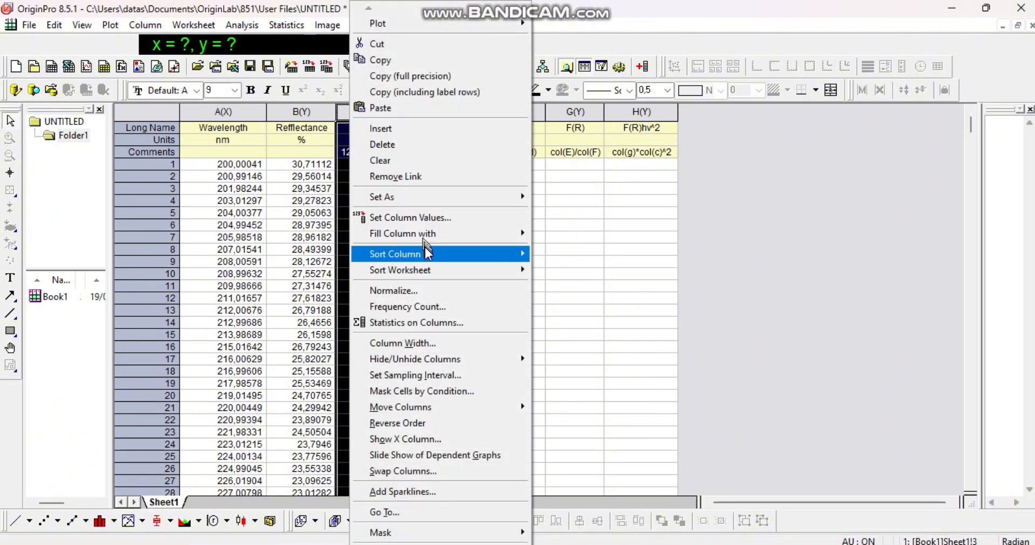
click(429, 221)
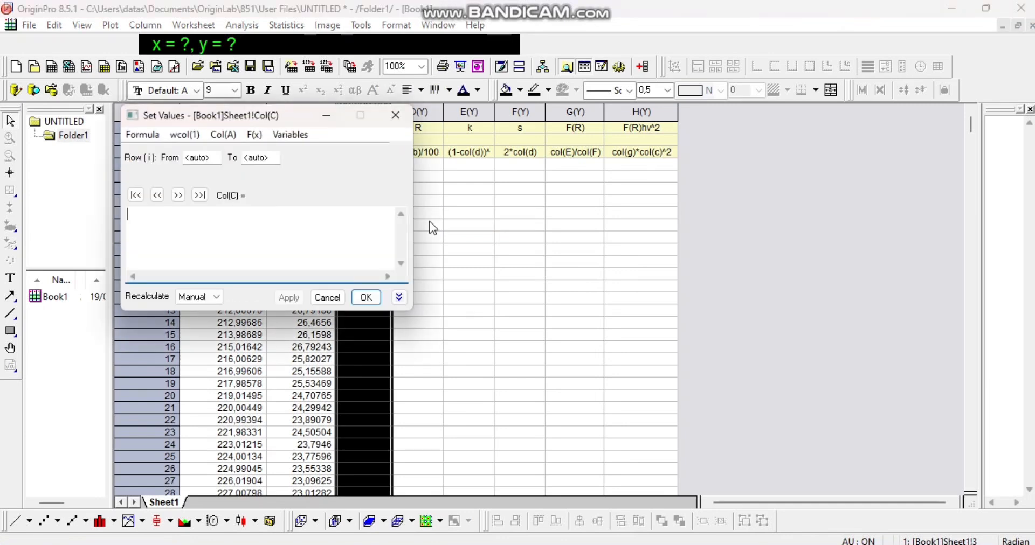
text(1240/col)
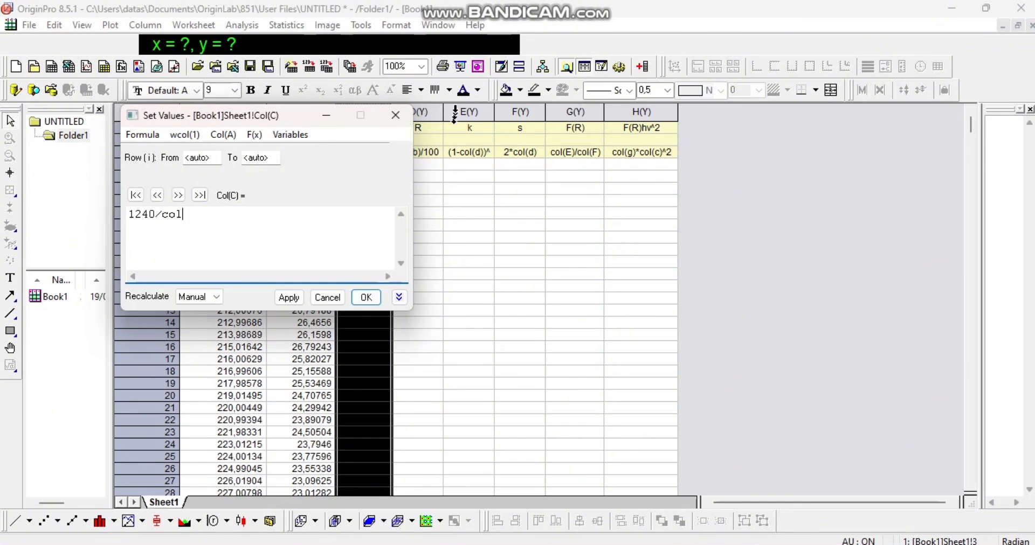
drag(287, 112, 620, 141)
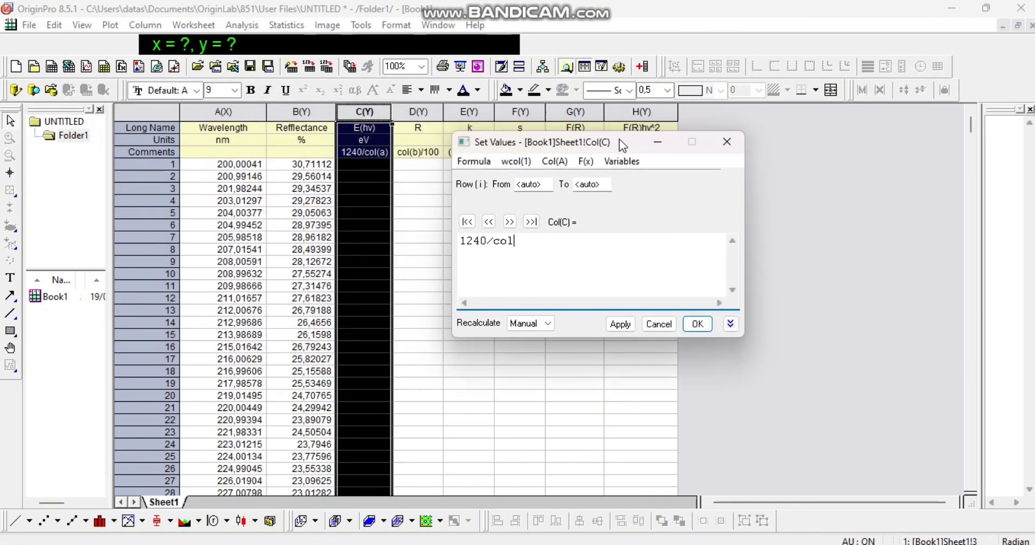
text((a)
click(698, 324)
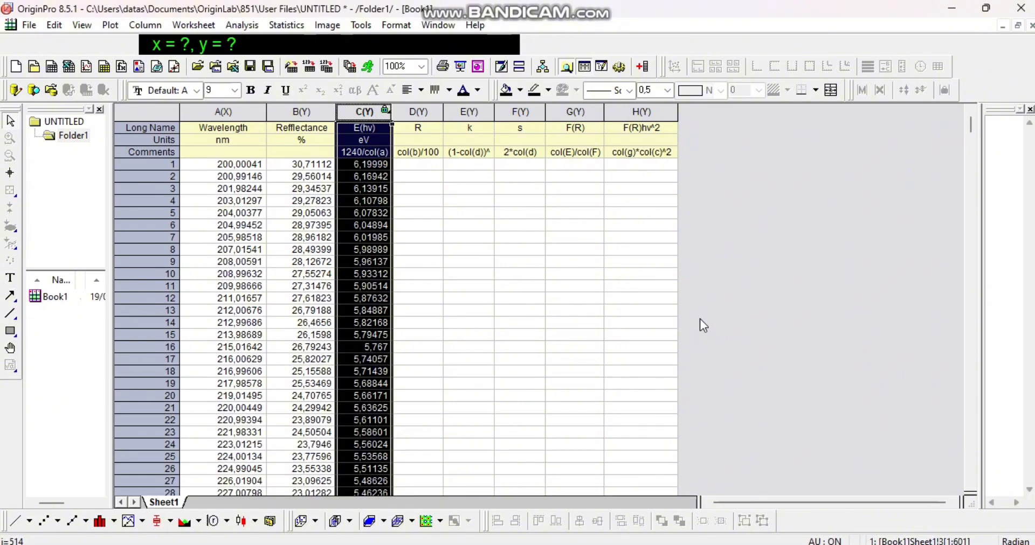
- Calculate the R values in column D with the formula col(b)/100
click(418, 111)
right_click(418, 111)
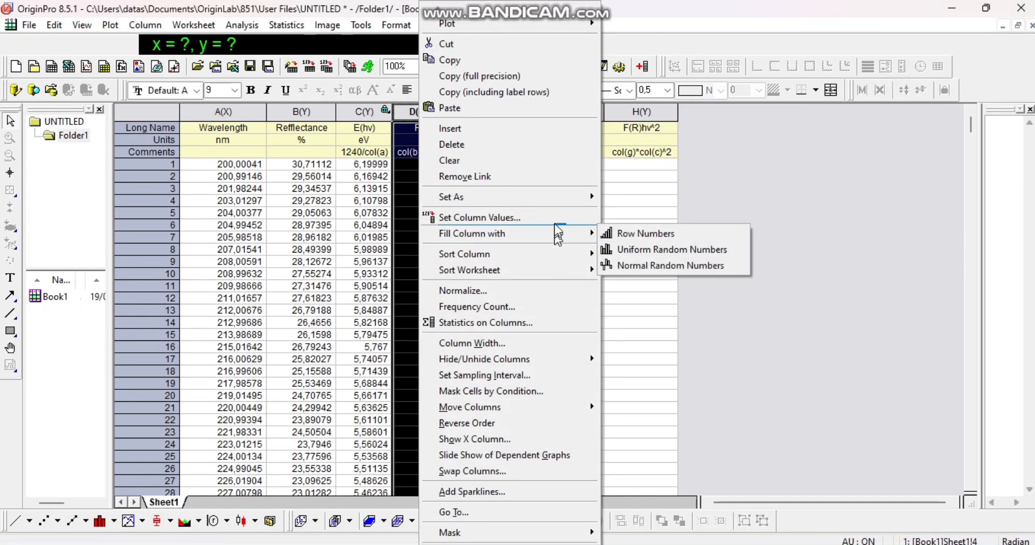
click(554, 218)
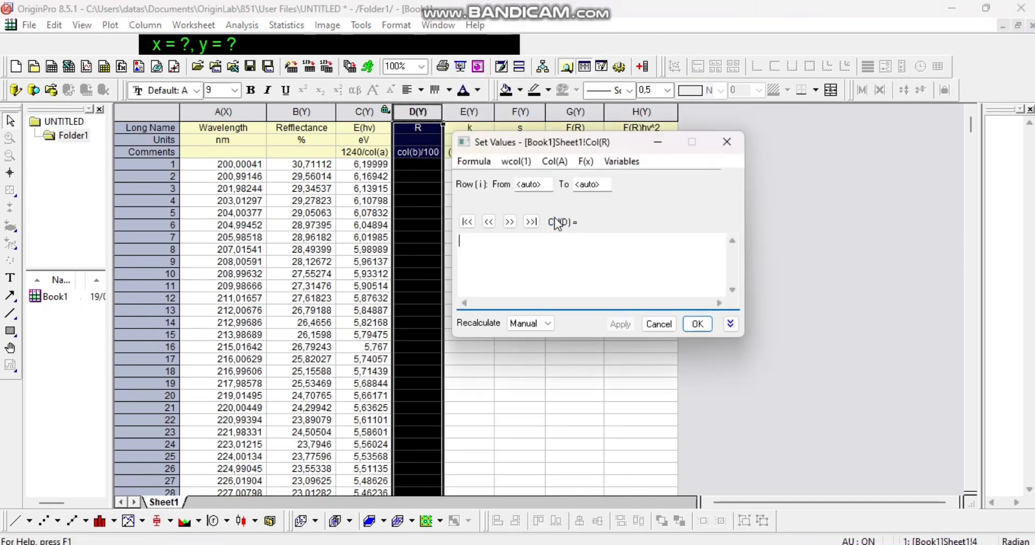
text(col()
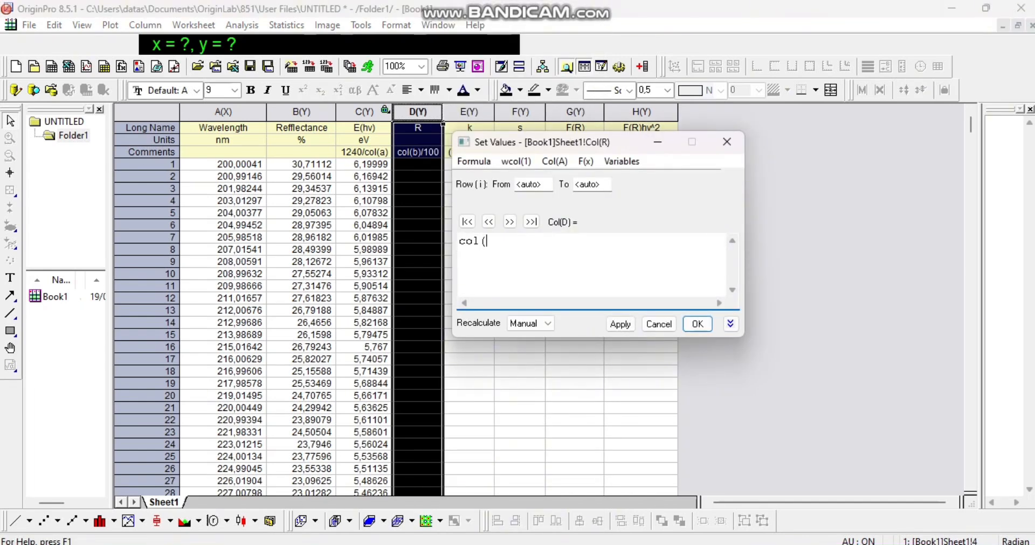
text(b)/100)
click(700, 326)
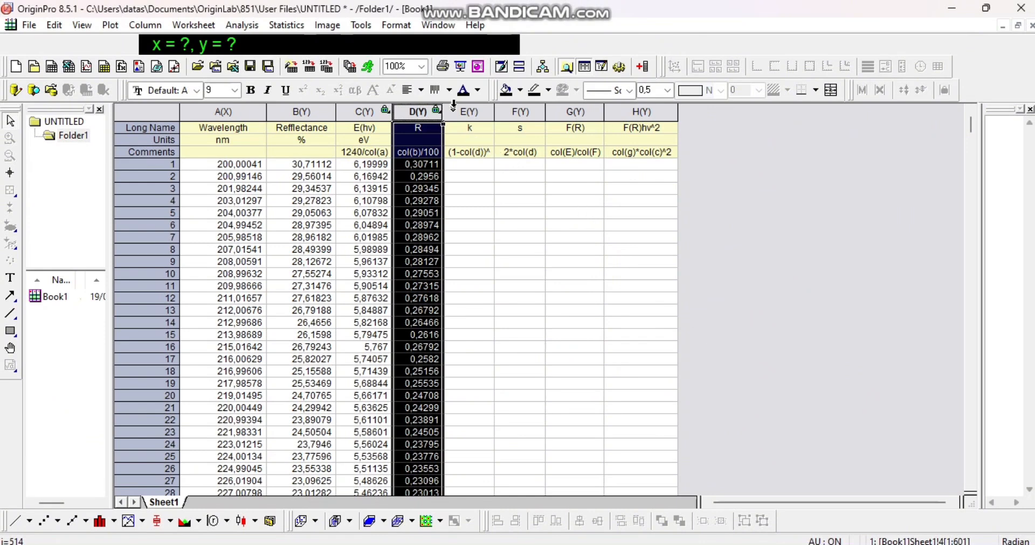
- Correct the formula of the k column E to (1-col(d))^2 and calculate its values
click(469, 112)
right_click(471, 109)
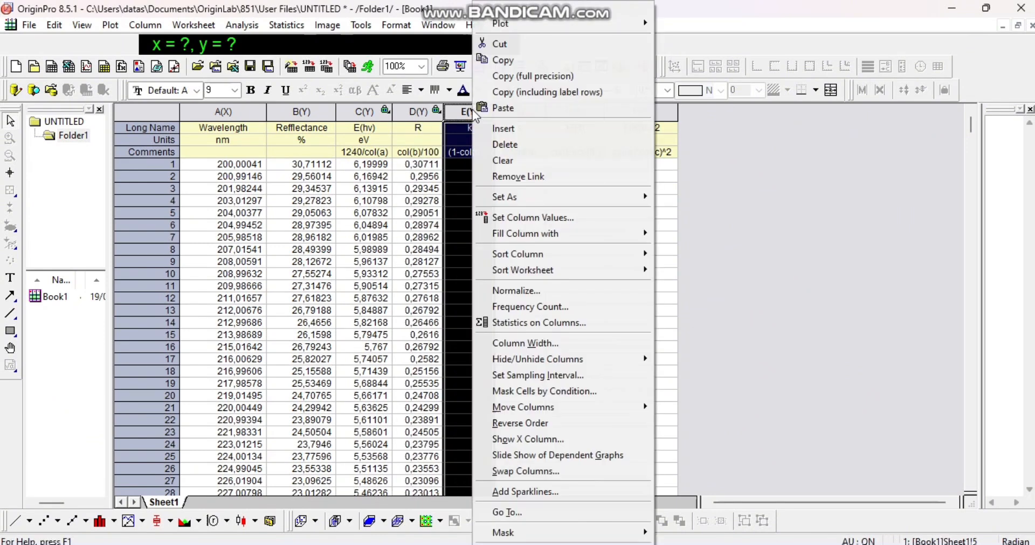
click(533, 218)
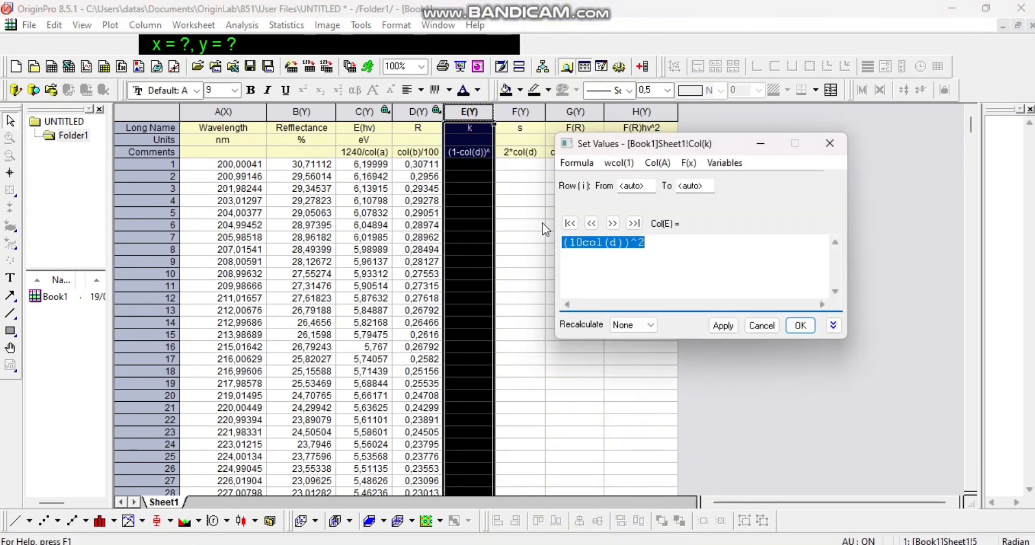
click(583, 242)
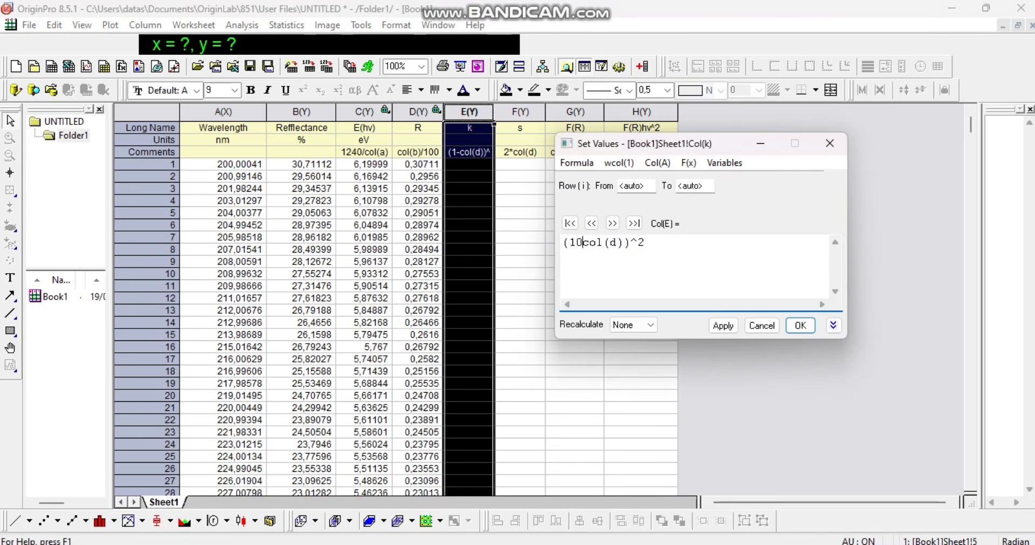
key(BackSpace)
text(-)
click(803, 326)
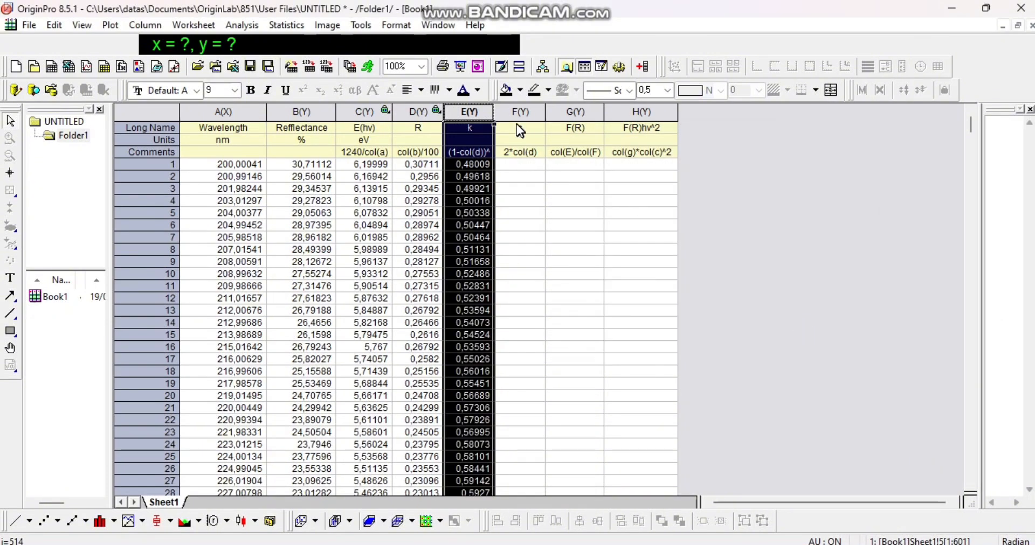
- Calculate the s values in column F with the formula 2*col(d)
click(515, 115)
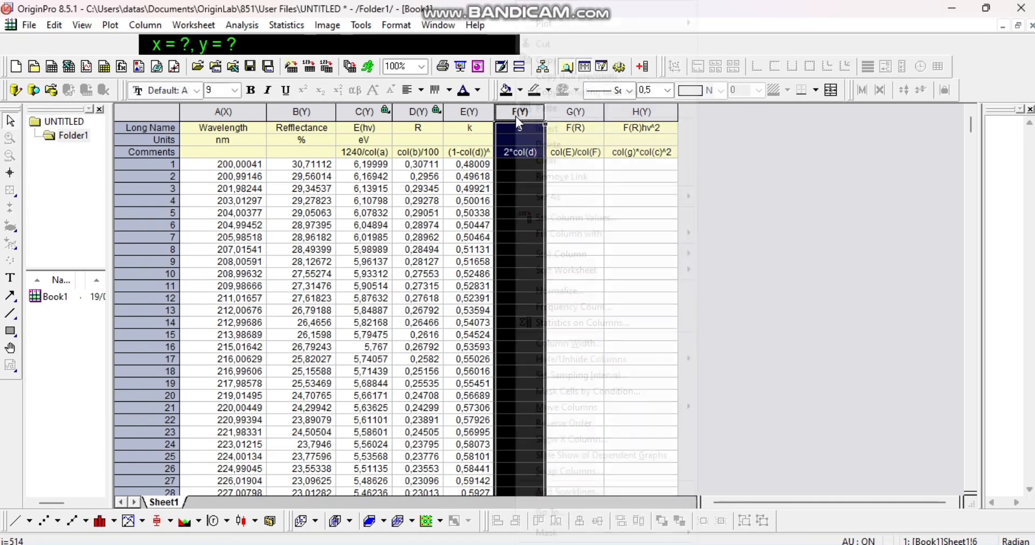
right_click(515, 115)
click(612, 222)
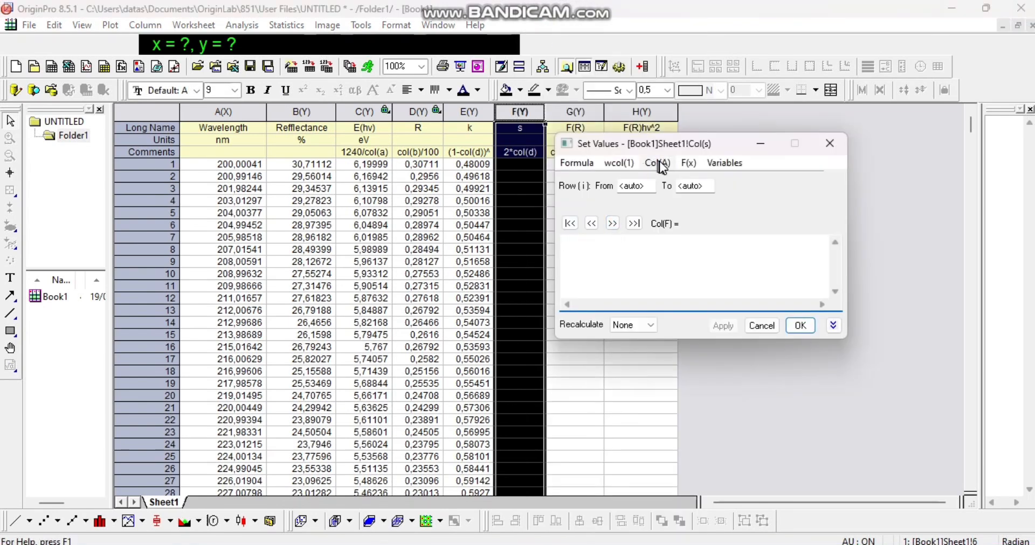
text(2*col(d))
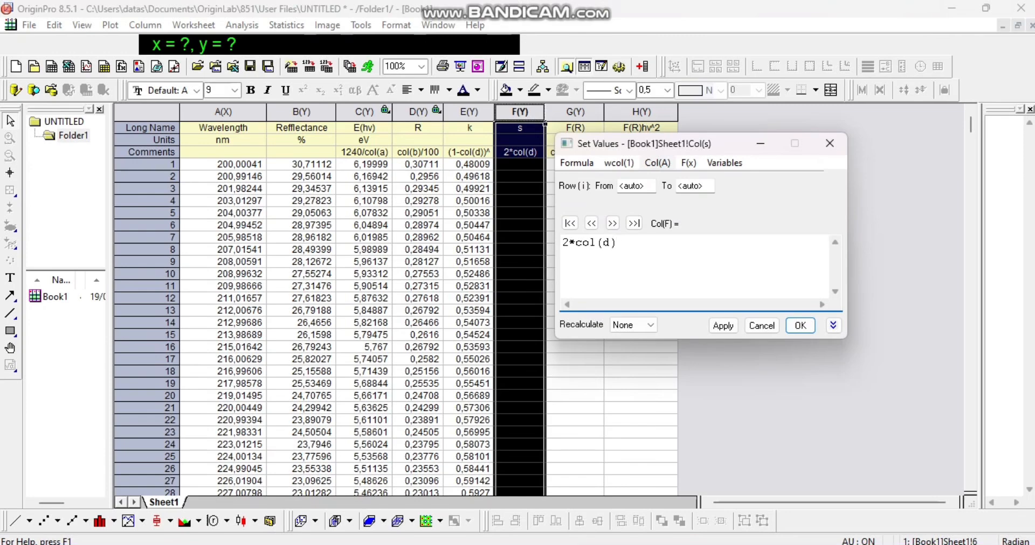
click(800, 325)
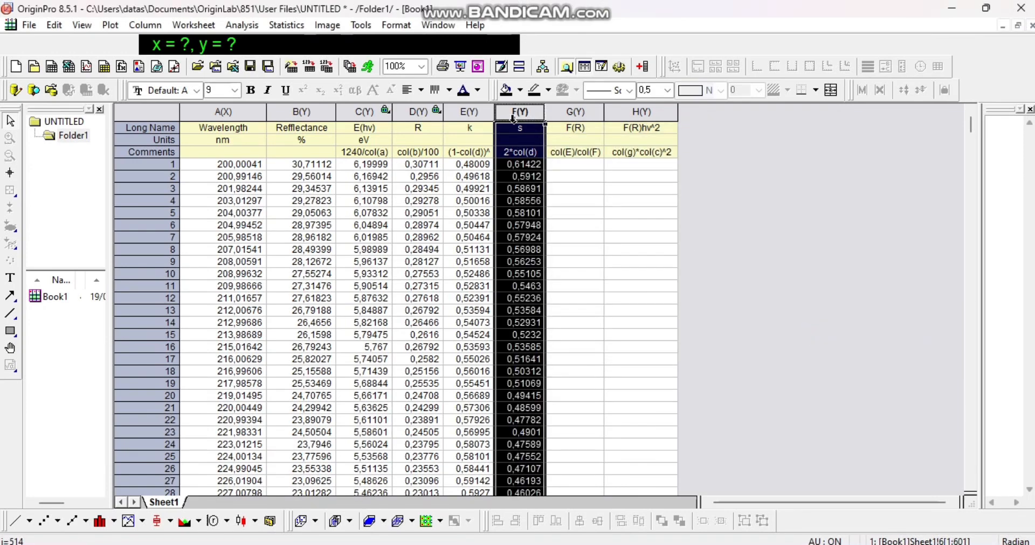
- Calculate the F(R) values in column G with the formula col(e)/col(f)
click(582, 112)
right_click(583, 113)
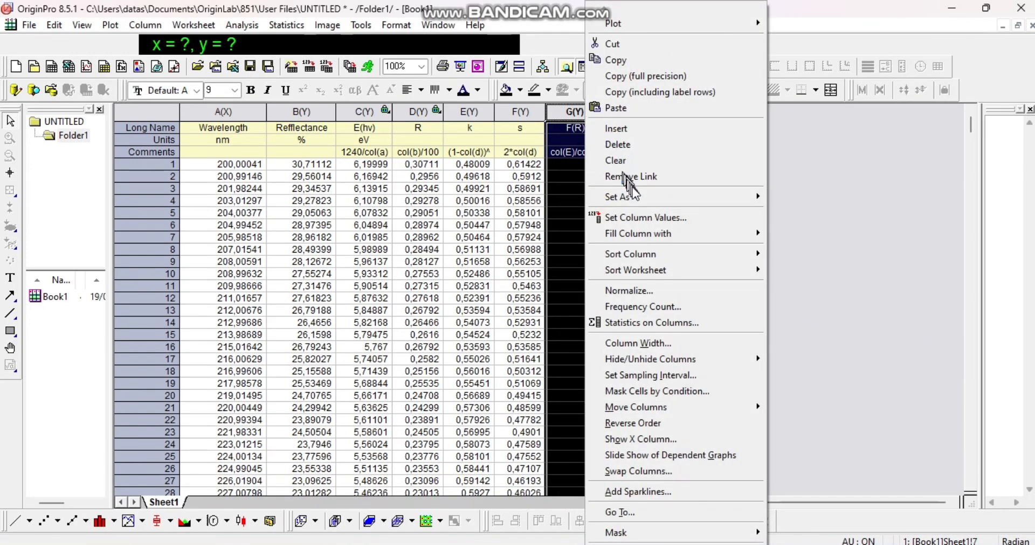
click(649, 217)
drag(687, 144, 782, 162)
text(col(e))
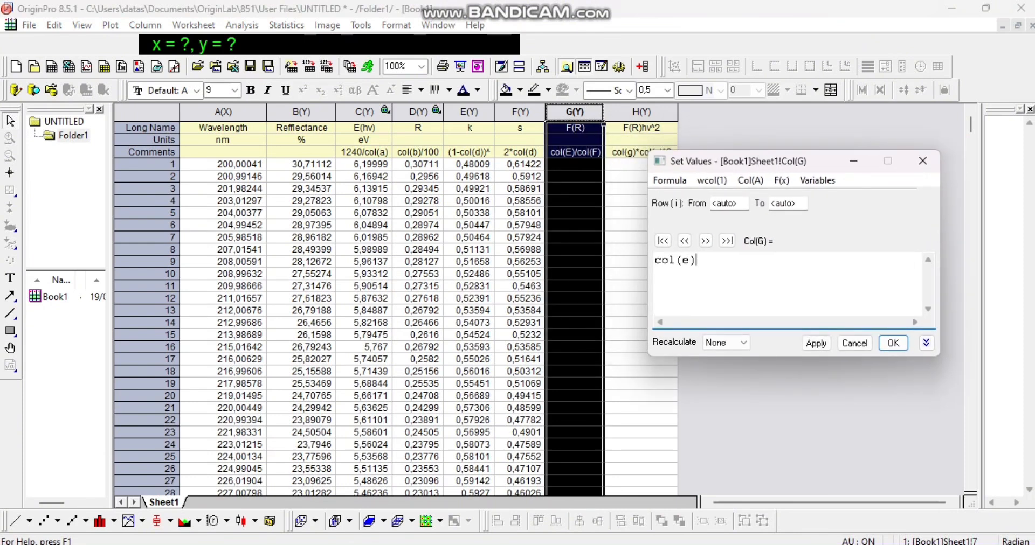
text(/col(f))
key(Return)
- Calculate the F(R)hv^2 values in column H with the formula col(g)*col(c)^2
click(636, 111)
right_click(635, 111)
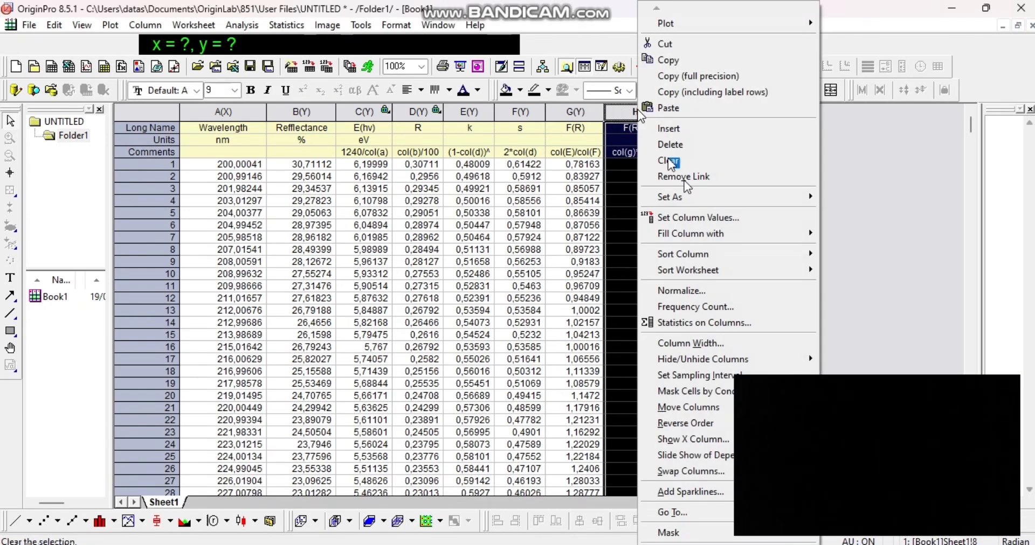
click(718, 222)
drag(817, 209, 842, 189)
text(col(g))
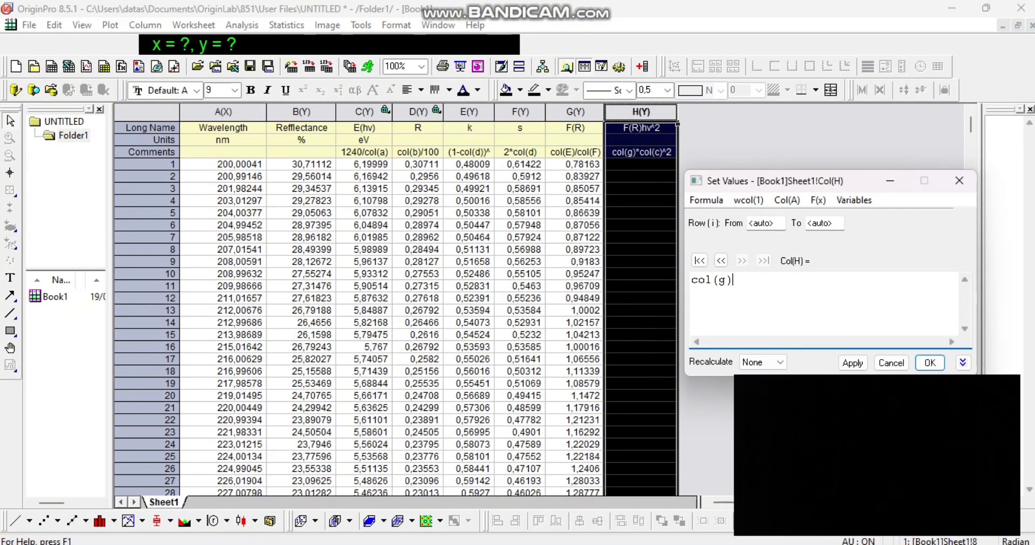
text(*col(c)^2)
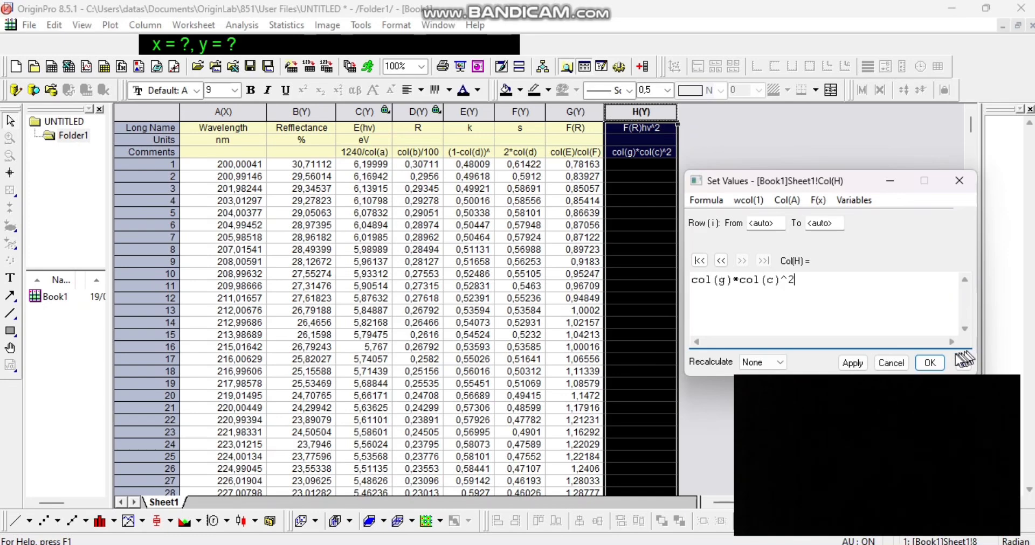
click(930, 362)
click(938, 370)
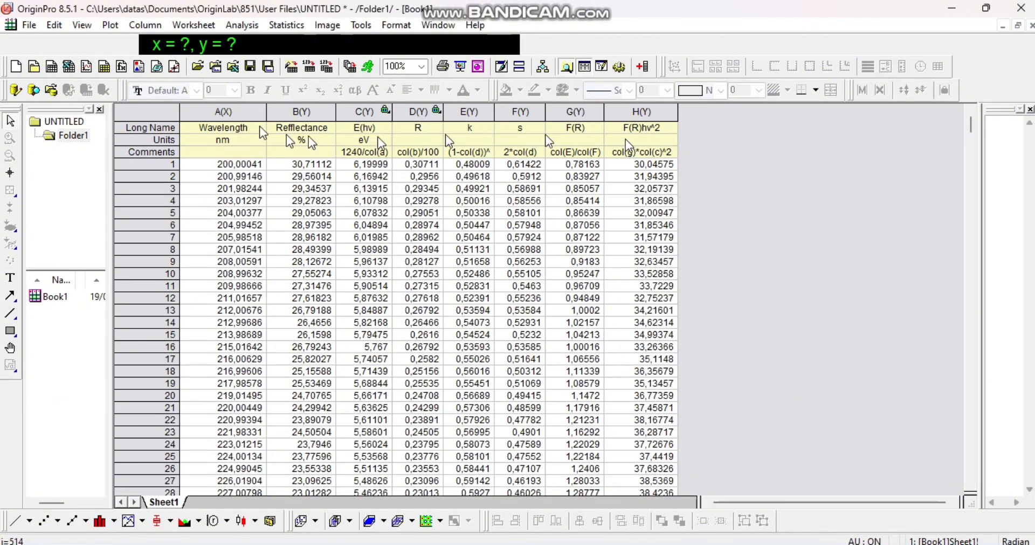
- Set the E(hv) column C as an X column so the following columns are plotted against it
click(364, 112)
right_click(364, 111)
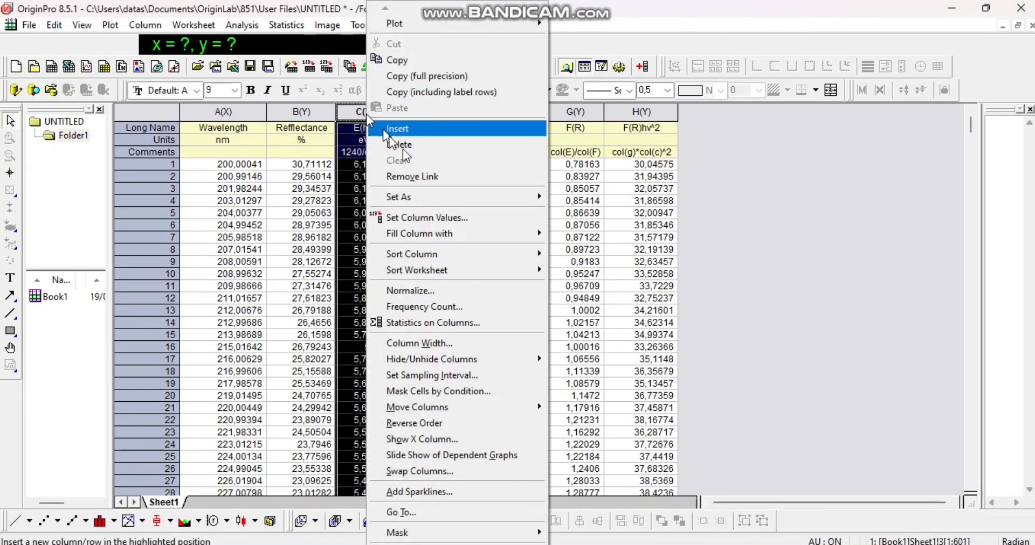
mouse_move(480, 195)
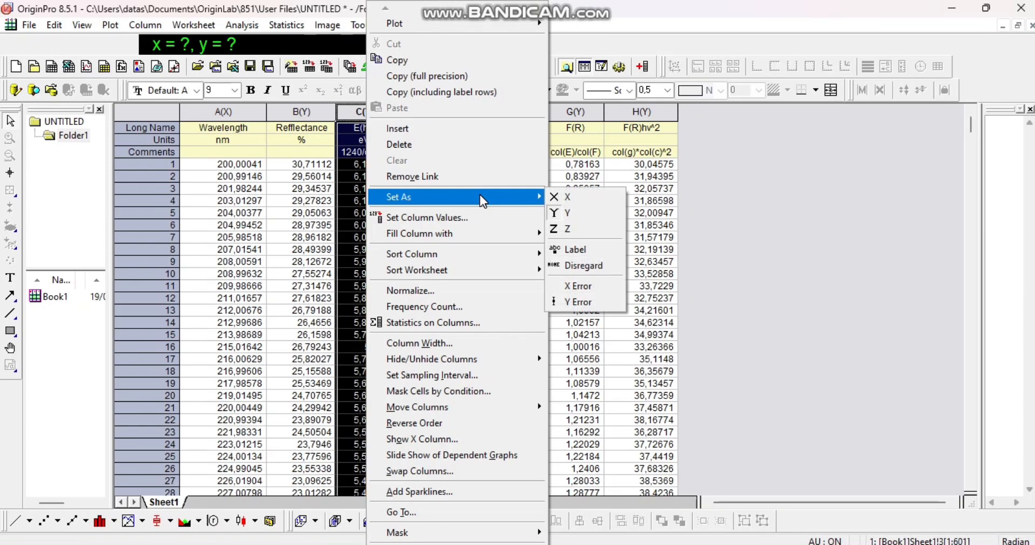
click(559, 201)
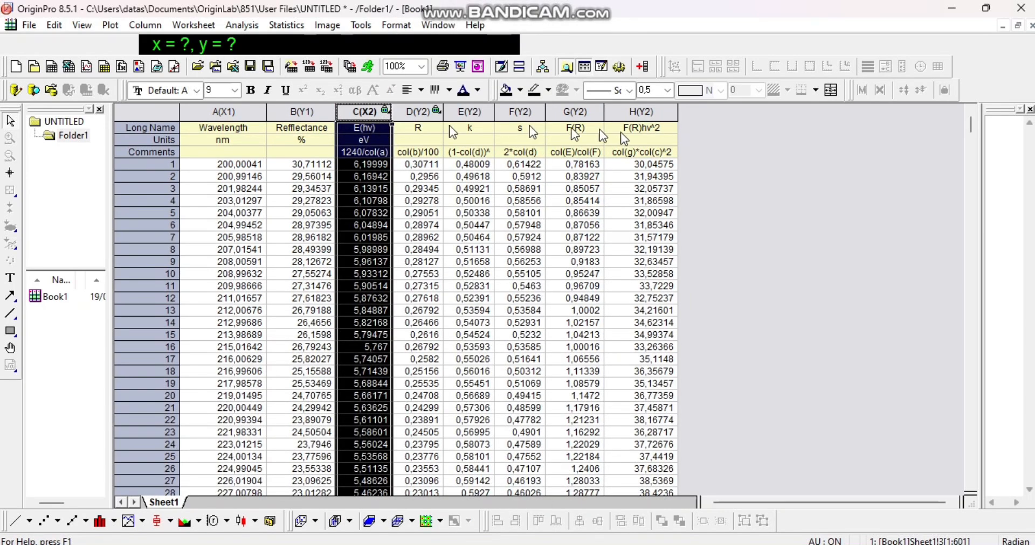
- Plot the F(R)hv^2 column H against the E(hv) column C as a line graph
click(706, 165)
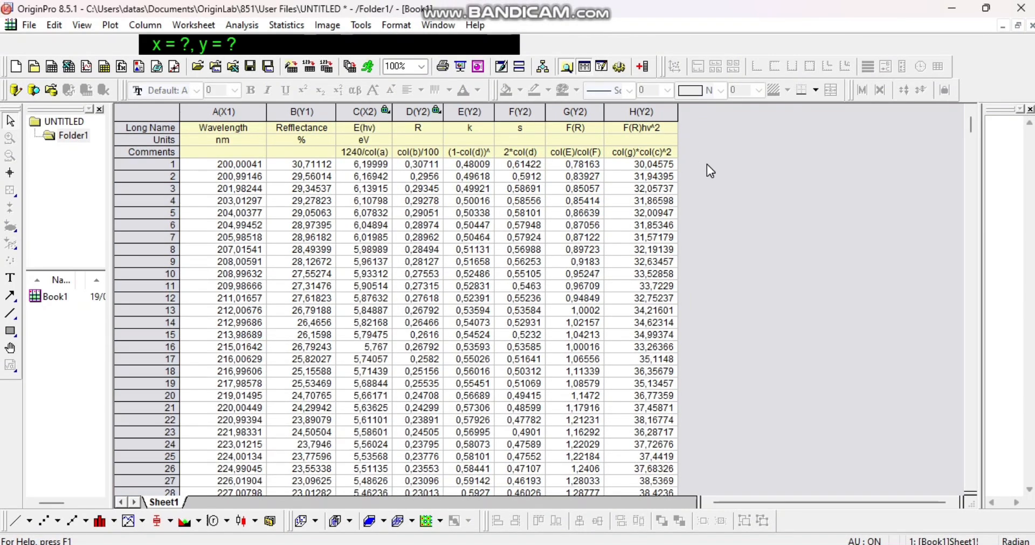
ctrl+click(641, 112)
click(110, 25)
mouse_move(139, 44)
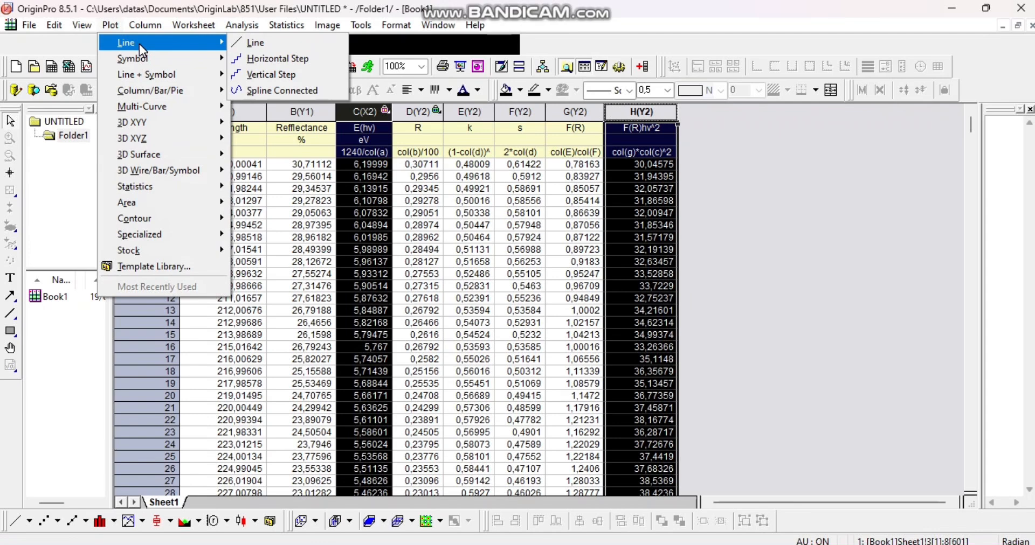
click(240, 47)
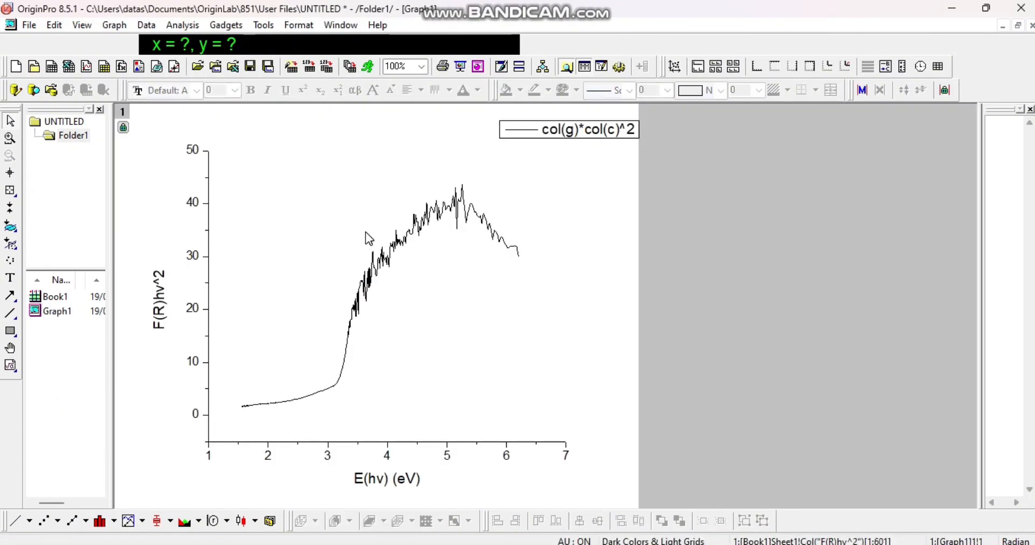
right_click(326, 267)
click(361, 483)
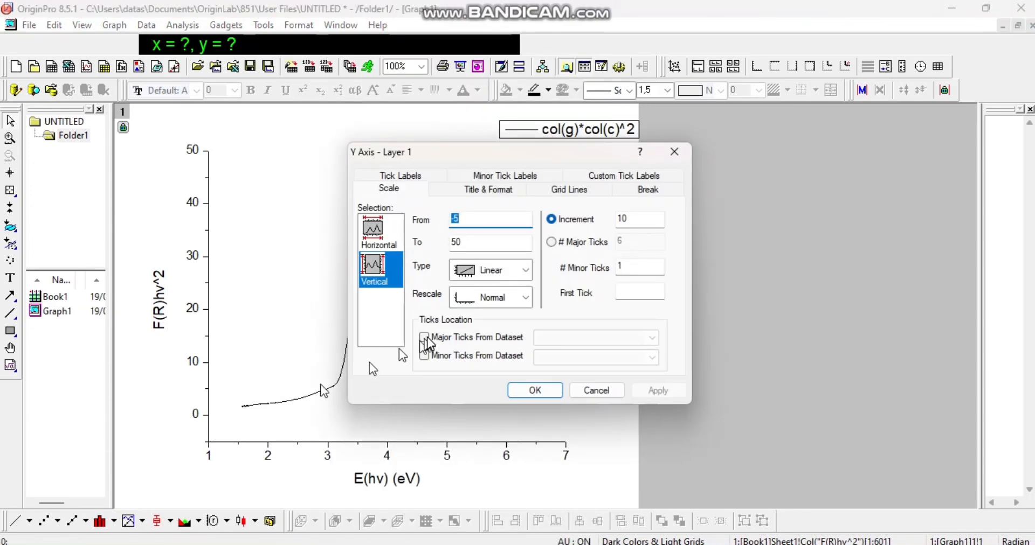
click(674, 152)
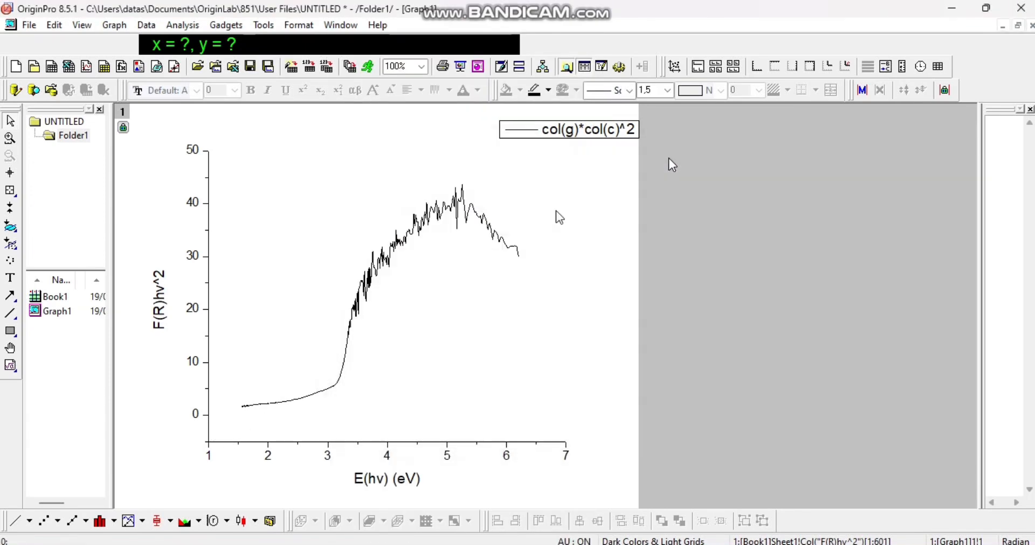
- Set the start of the graph's vertical F(R)hv^2 axis scale to 0
double_click(233, 442)
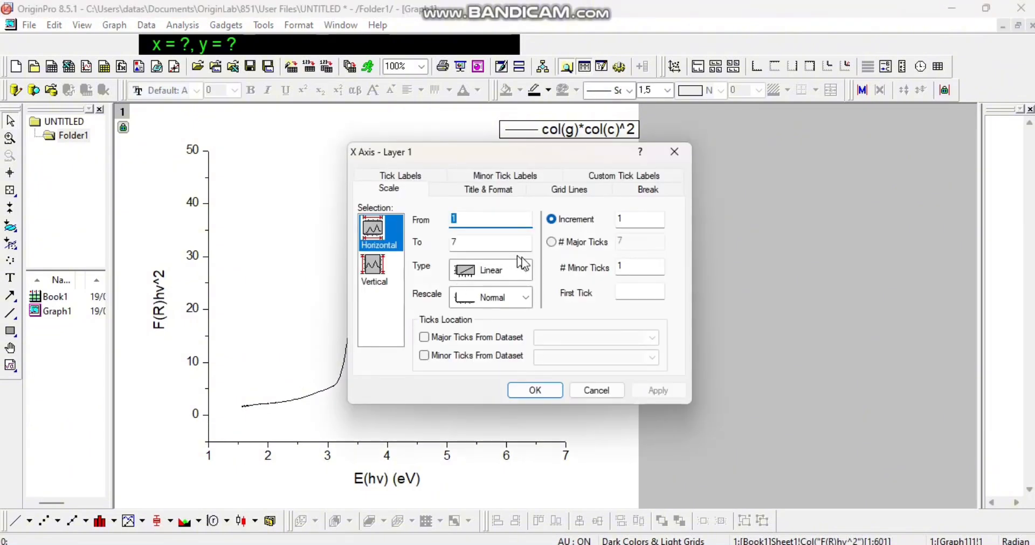
click(497, 218)
click(380, 264)
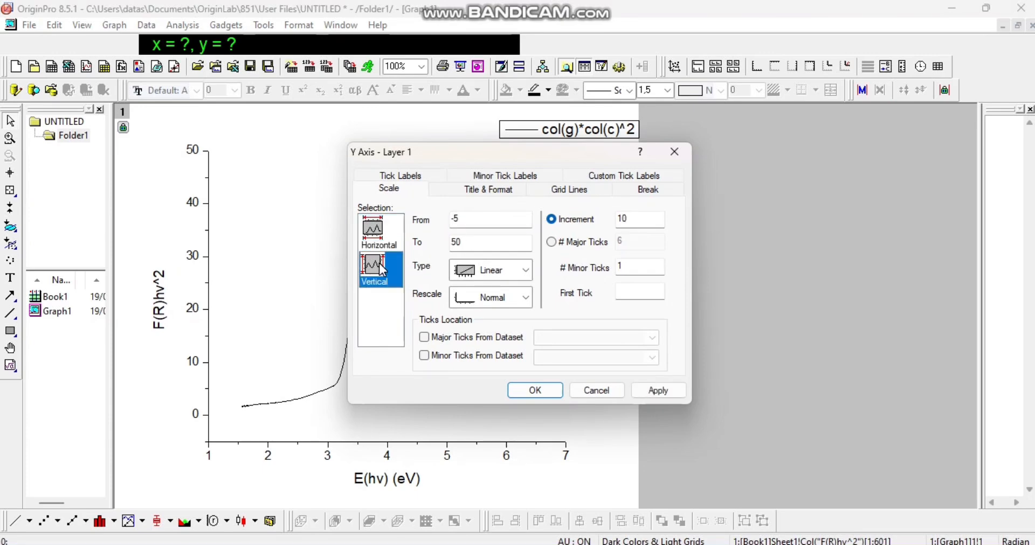
click(487, 218)
key(BackSpace)
key(BackSpace)
text(0)
key(Return)
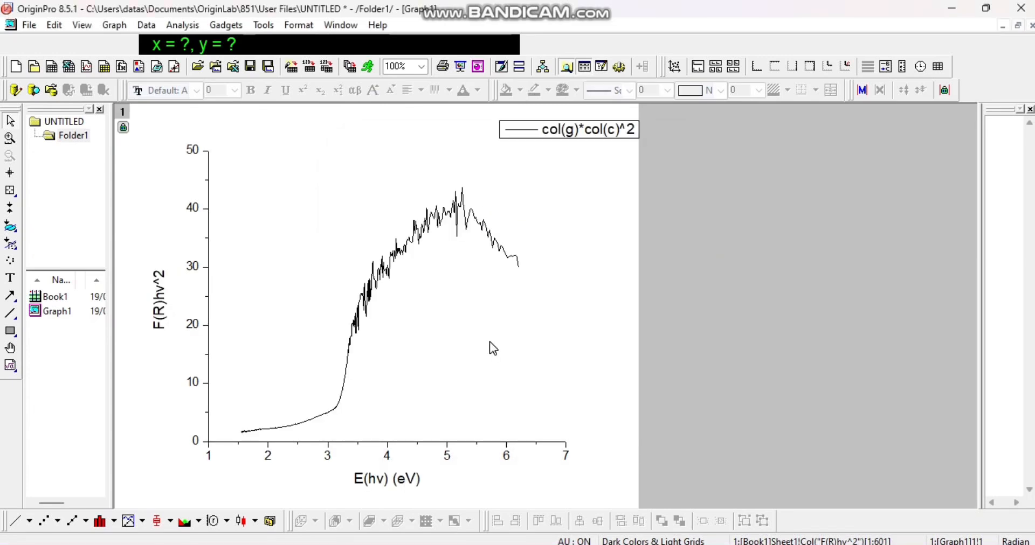
- Draw a straight tangent from the curve's steep edge down past the energy axis and read the coordinates where they cross
click(11, 315)
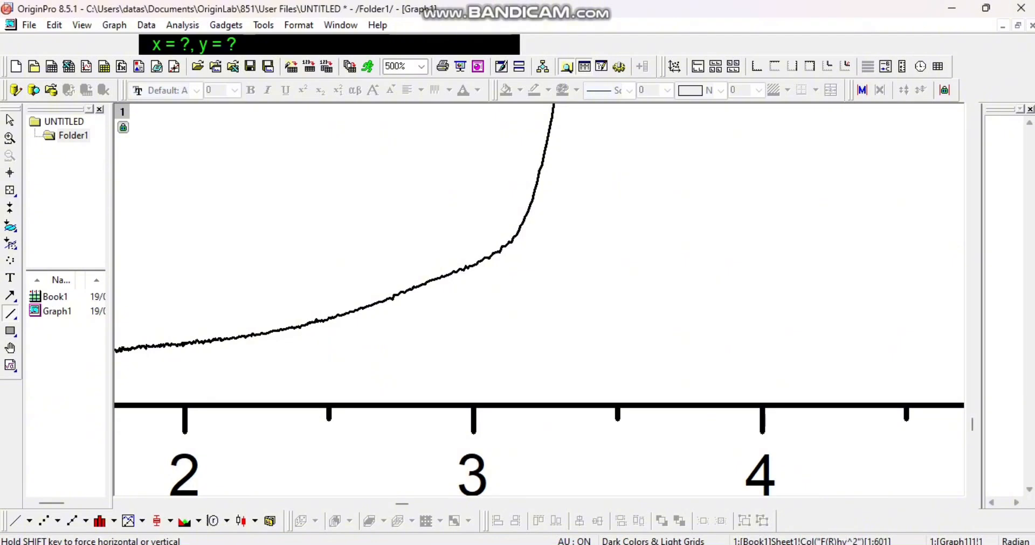
mouse_move(521, 222)
mouse_down()
mouse_move(450, 370)
mouse_move(464, 417)
mouse_move(458, 449)
mouse_up()
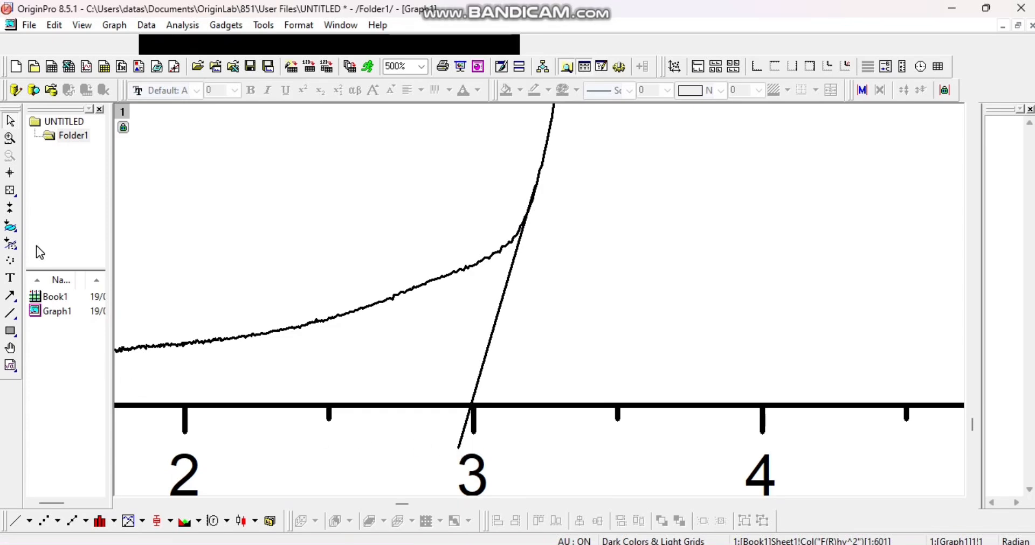
click(10, 173)
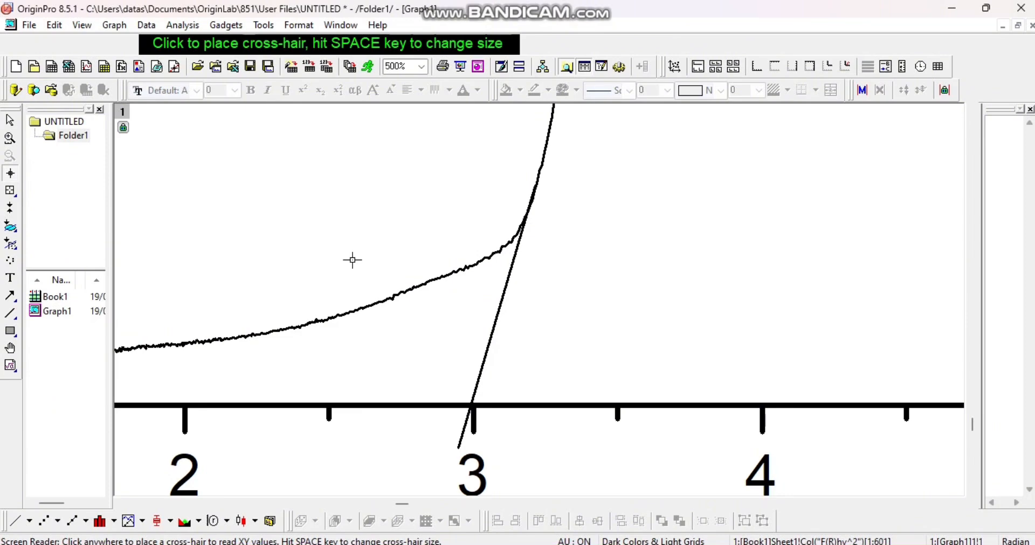
click(470, 405)
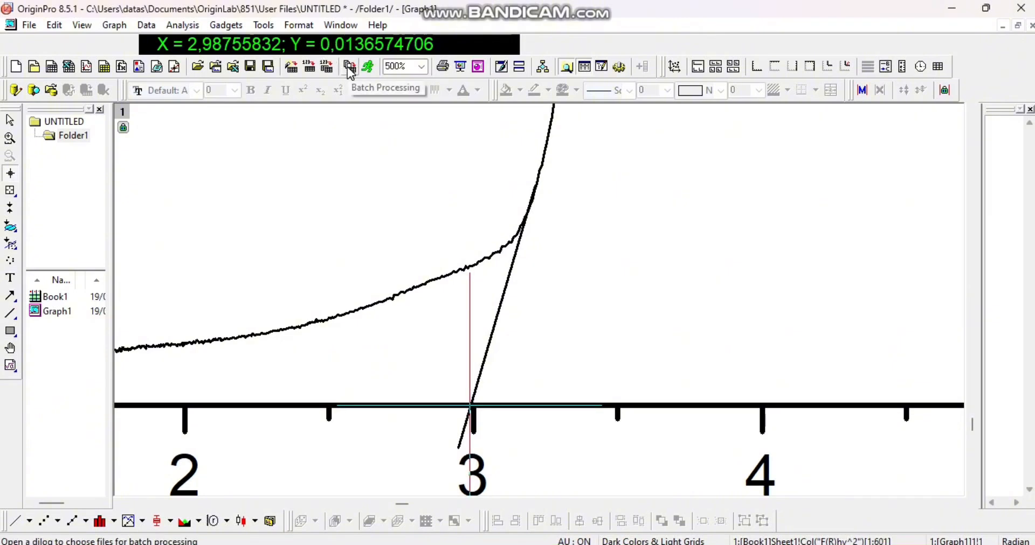
- Replace the graph's horizontal axis title with "Energi (E)"
scroll(356, 226, down, 3)
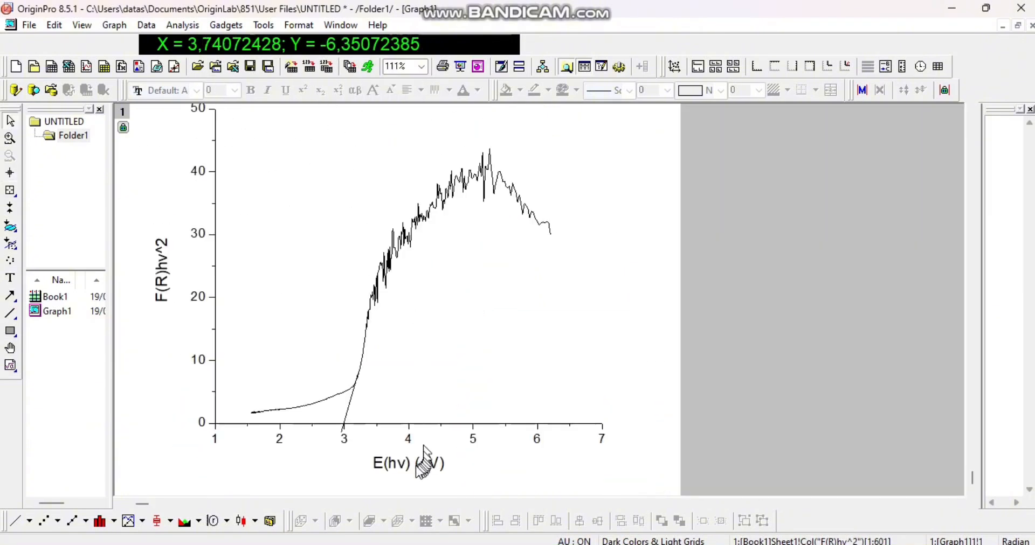
double_click(423, 462)
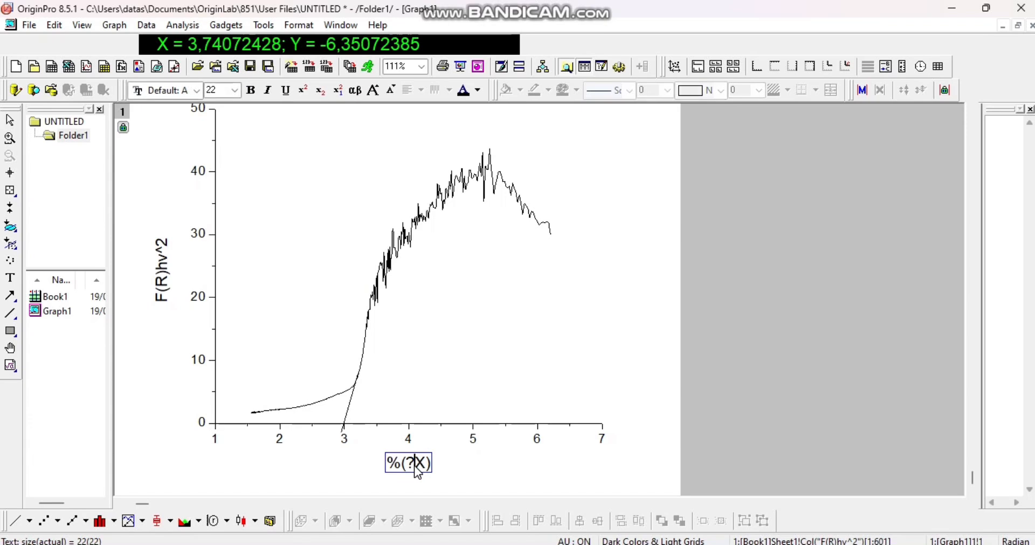
key(ctrl+a)
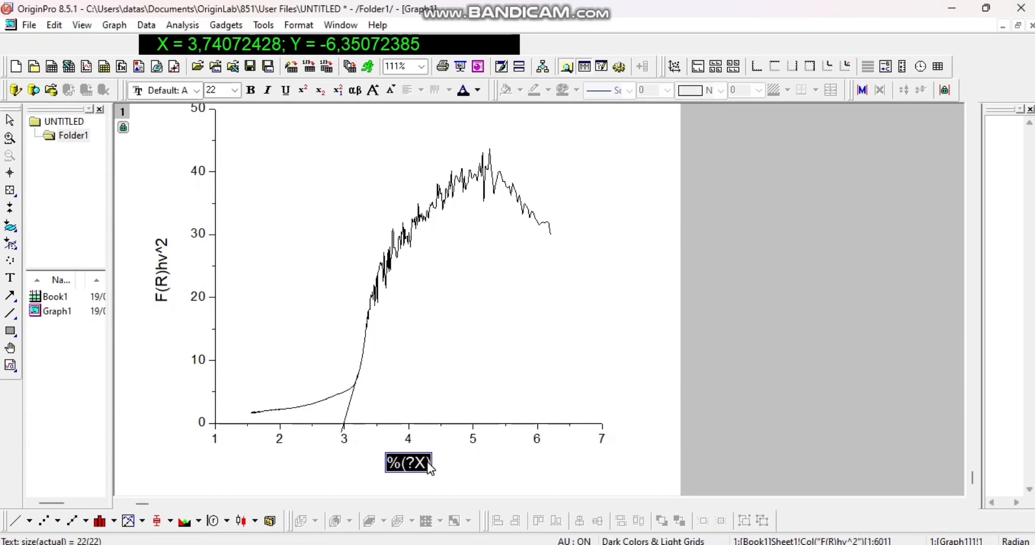
text(Energi)
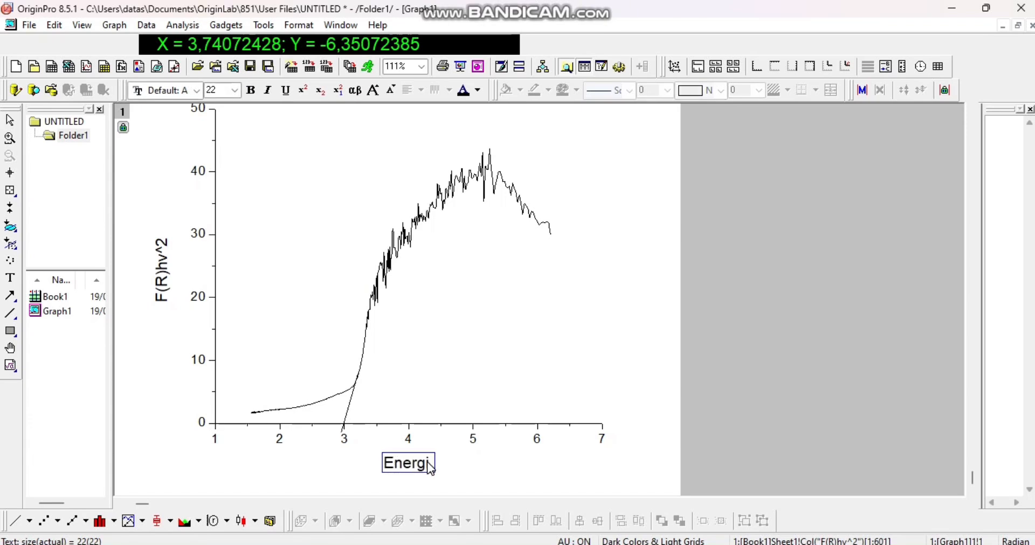
text(aE0)
key(BackSpace)
text())
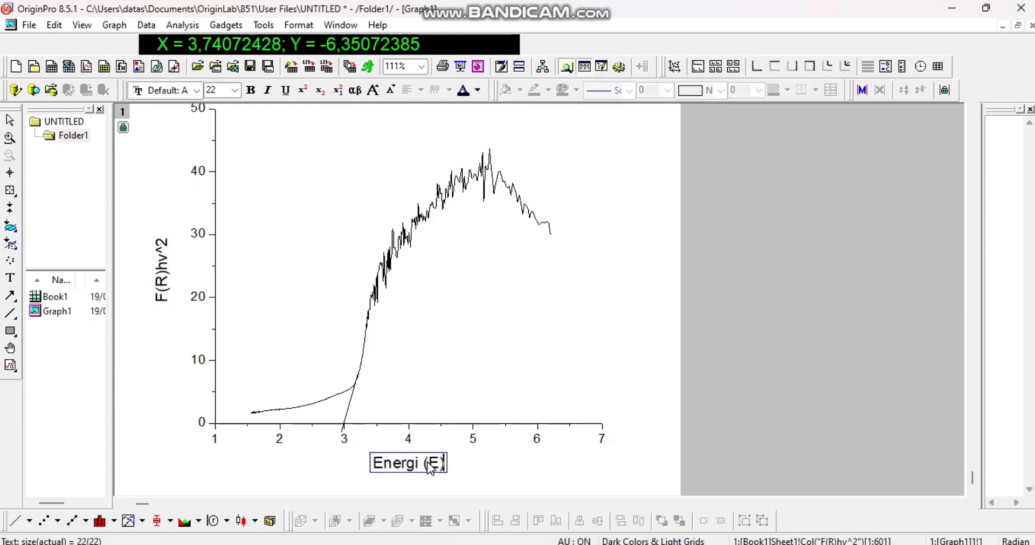
- Add the text label "2,98 eV" beside the tangent line, just above the energy axis
click(10, 278)
click(366, 397)
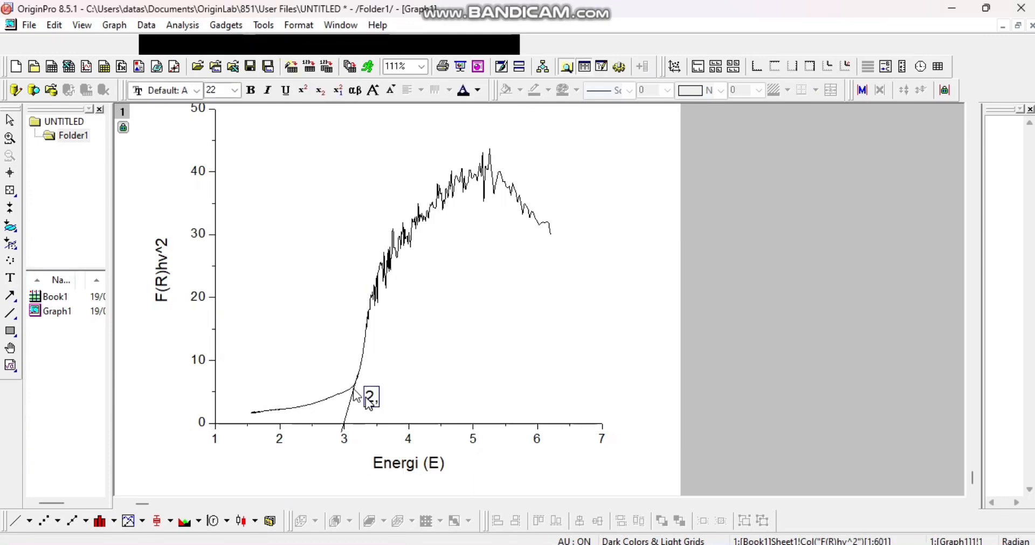
text(2,98 eV)
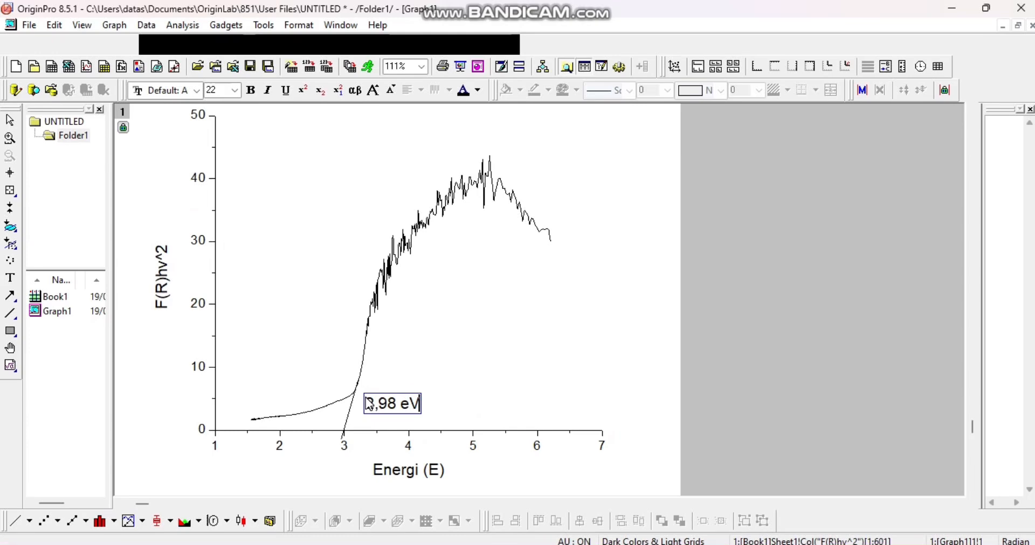
click(370, 405)
key(BackSpace)
text(2)
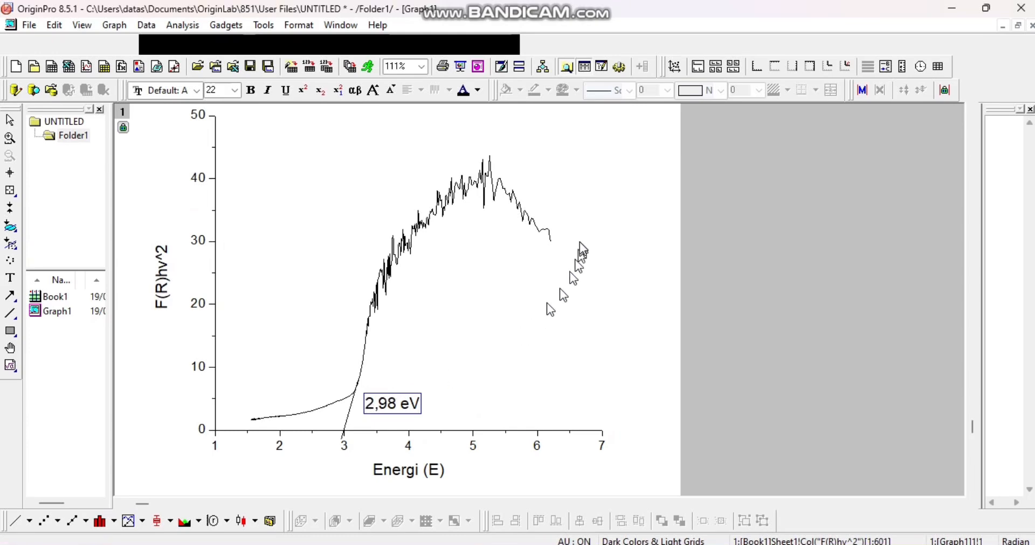